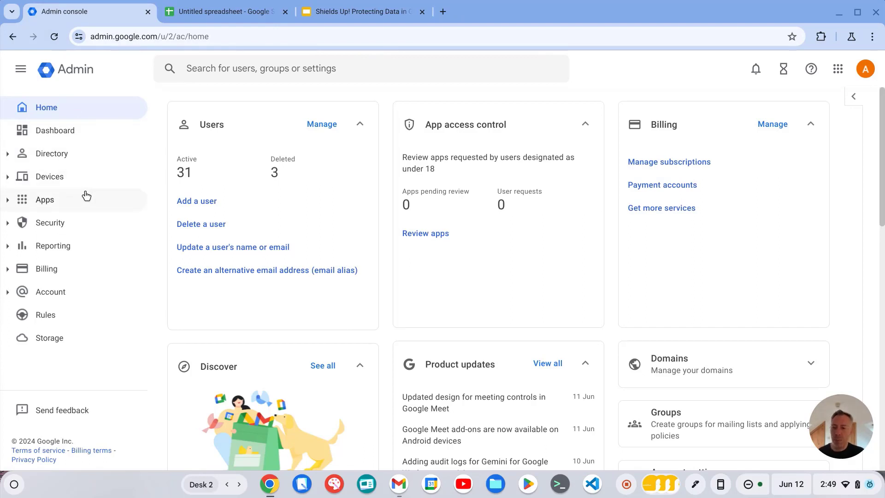
Open the Data protection page under Security's access and data control settings
{"action": "left_click", "coordinate": [69, 223]}
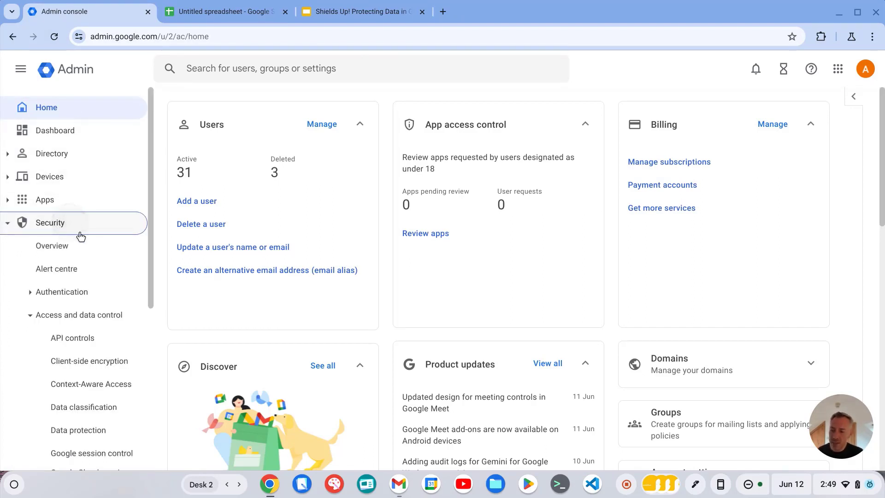
{"action": "scroll", "coordinate": [83, 240], "scroll_direction": "down", "scroll_amount": 2}
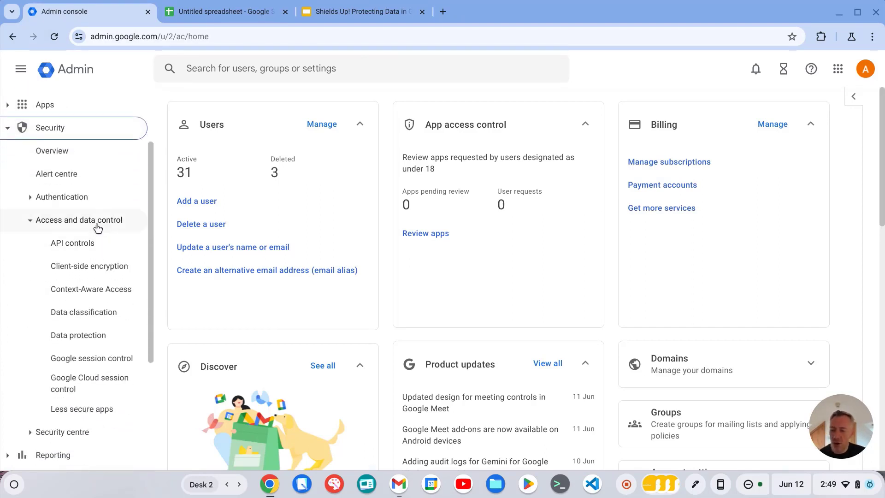
{"action": "left_click", "coordinate": [75, 334]}
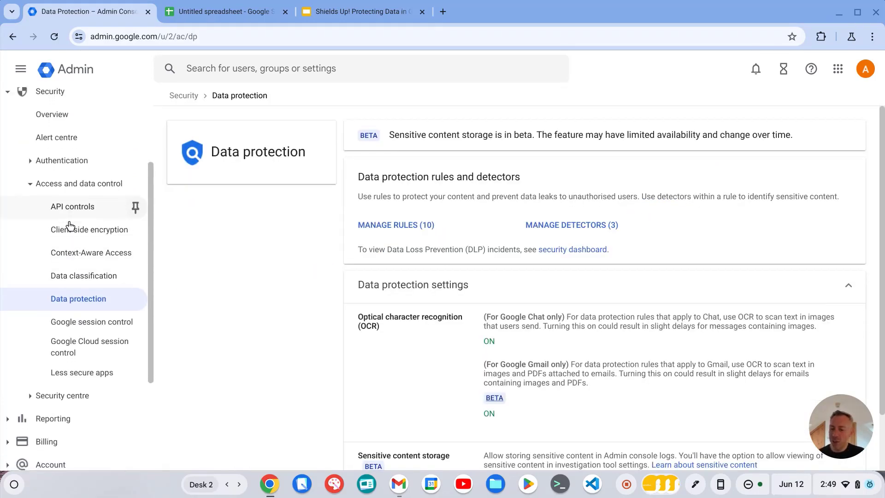
Go to Rules and filter the rules list to the Data protection type
{"action": "scroll", "coordinate": [69, 226], "scroll_direction": "down", "scroll_amount": 3}
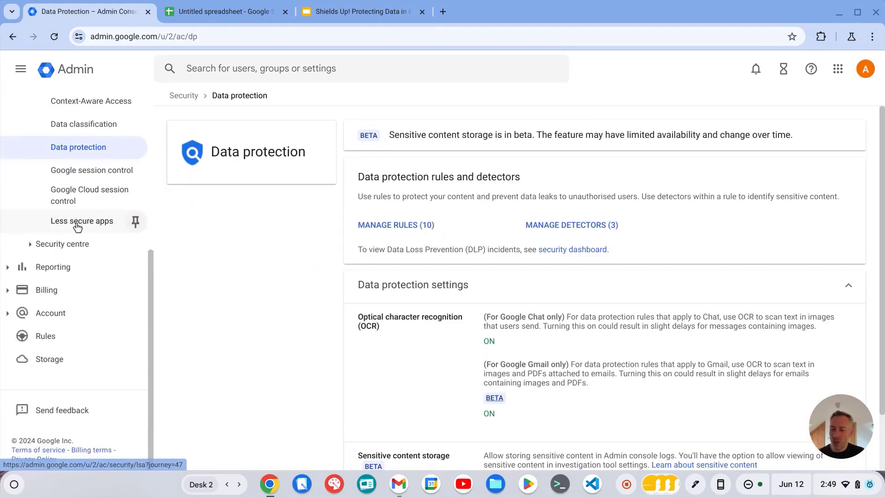
{"action": "left_click", "coordinate": [40, 340]}
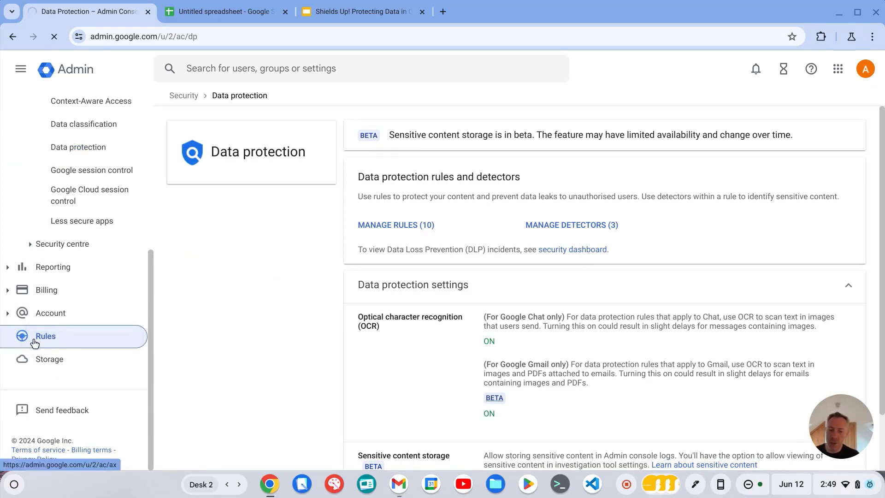
{"action": "left_click", "coordinate": [242, 266]}
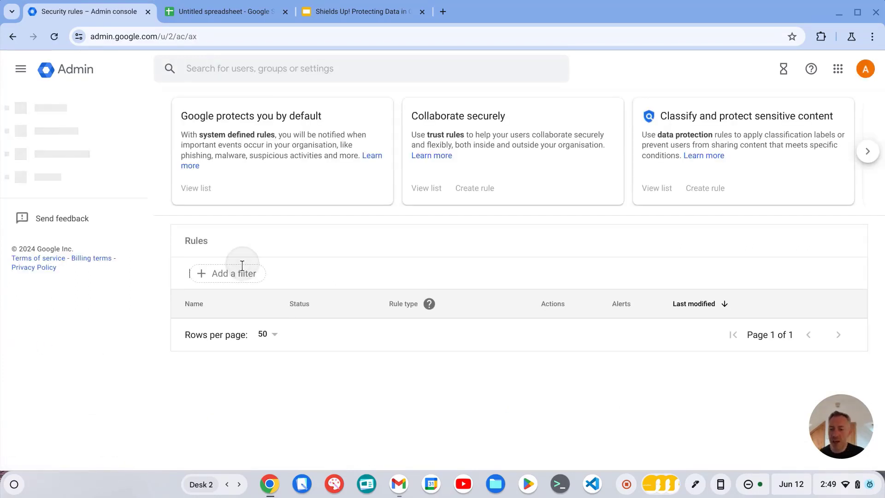
{"action": "left_click", "coordinate": [233, 318]}
{"action": "left_click", "coordinate": [228, 347]}
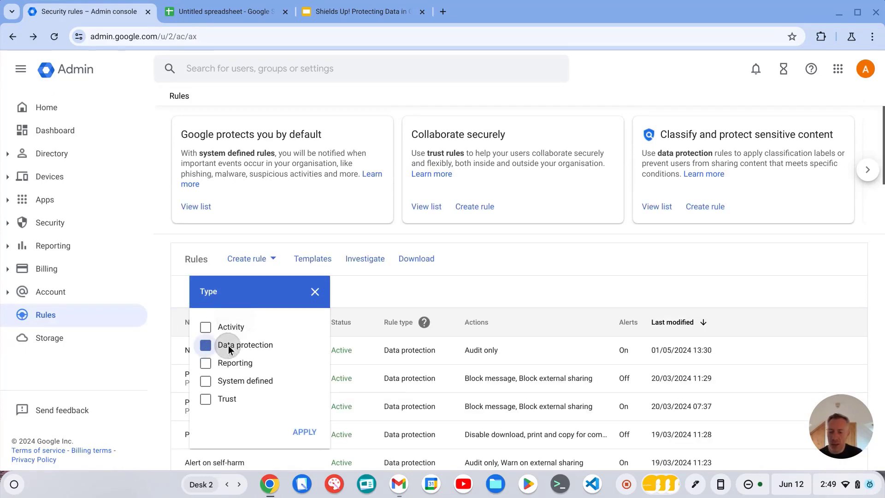
{"action": "left_click", "coordinate": [306, 432]}
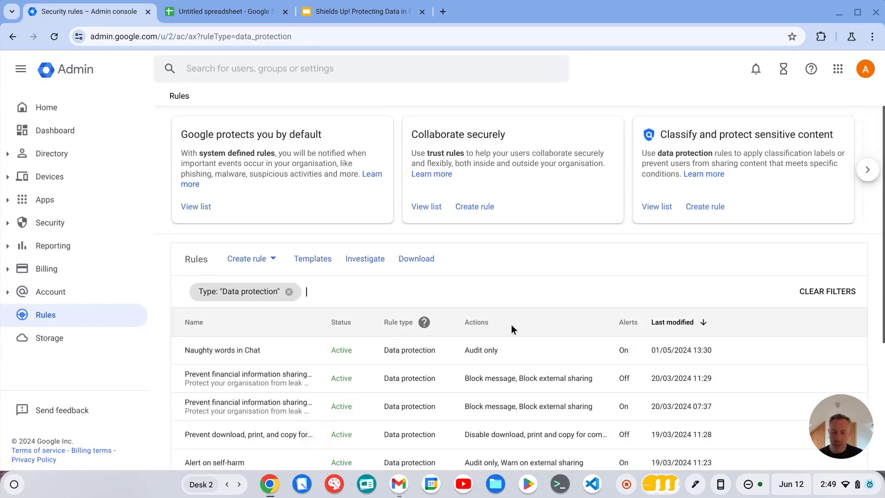
Browse the rule templates and start a new rule from the Prevent financial information sharing (International) template
{"action": "scroll", "coordinate": [510, 324], "scroll_direction": "down", "scroll_amount": 3}
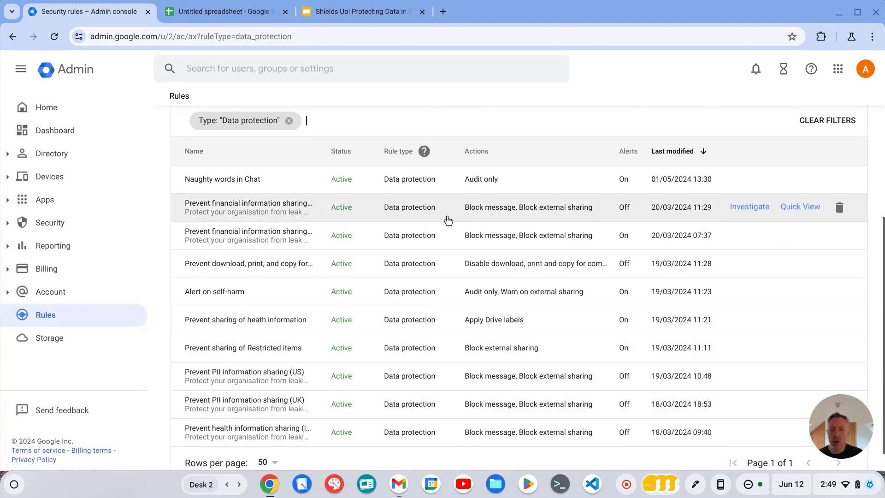
{"action": "scroll", "coordinate": [403, 251], "scroll_direction": "up", "scroll_amount": 2}
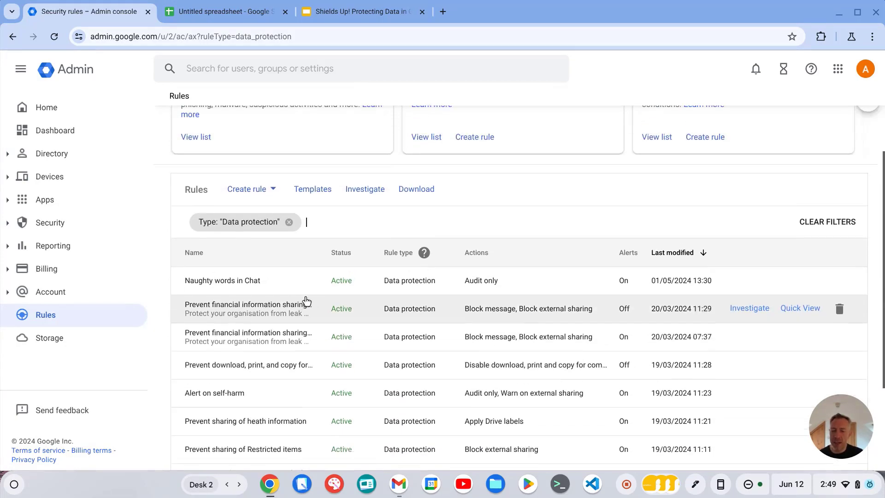
{"action": "scroll", "coordinate": [306, 300], "scroll_direction": "up", "scroll_amount": 1}
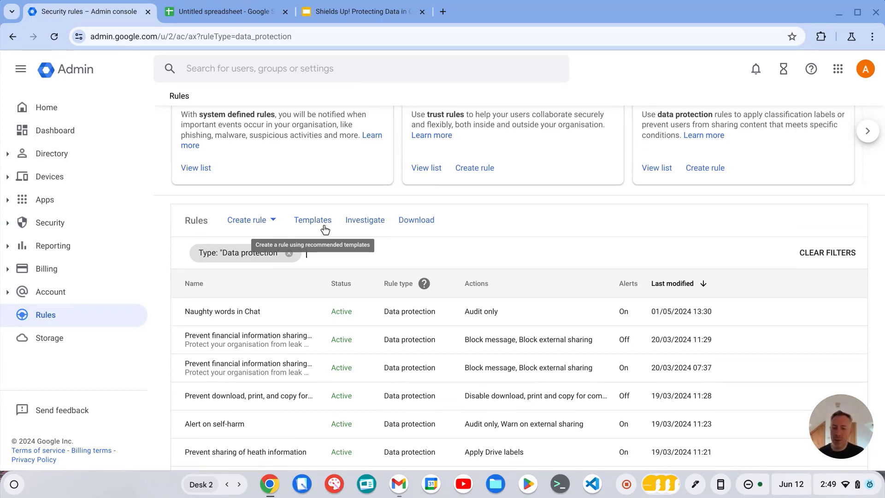
{"action": "left_click", "coordinate": [308, 221]}
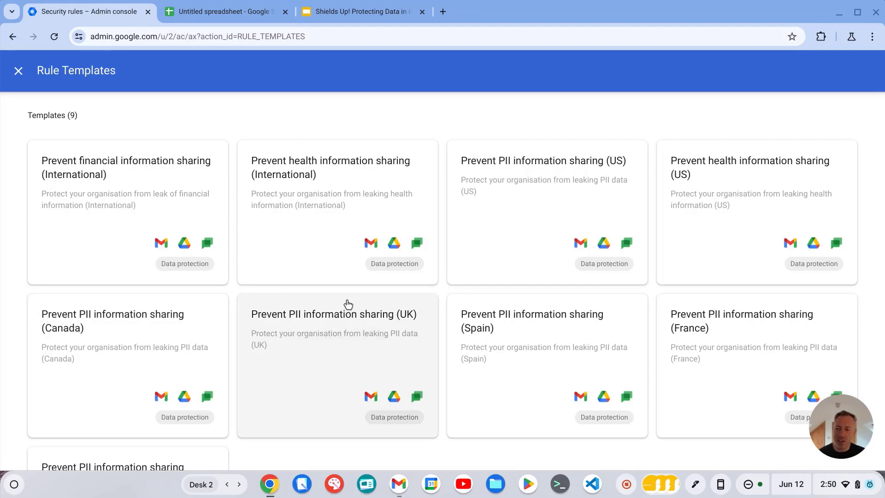
{"action": "left_click", "coordinate": [119, 178]}
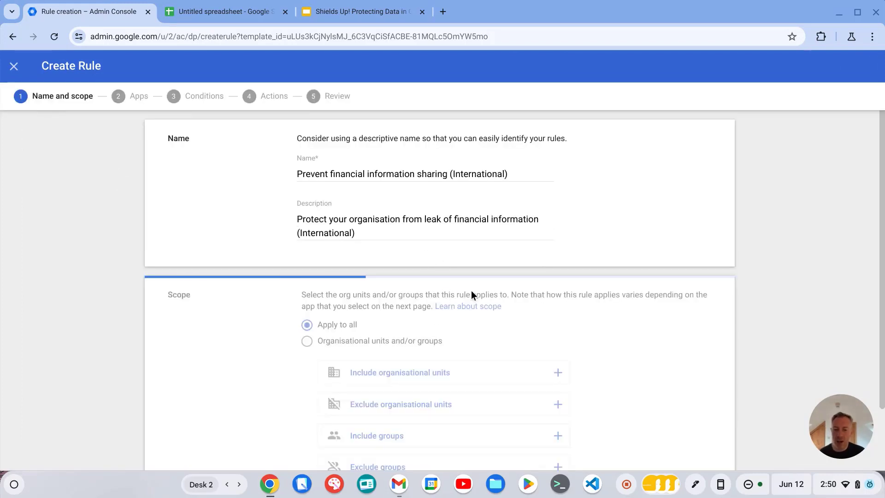
Keep the template's name, organisation-wide scope and selected apps, and continue to the conditions
{"action": "scroll", "coordinate": [507, 180], "scroll_direction": "down", "scroll_amount": 1}
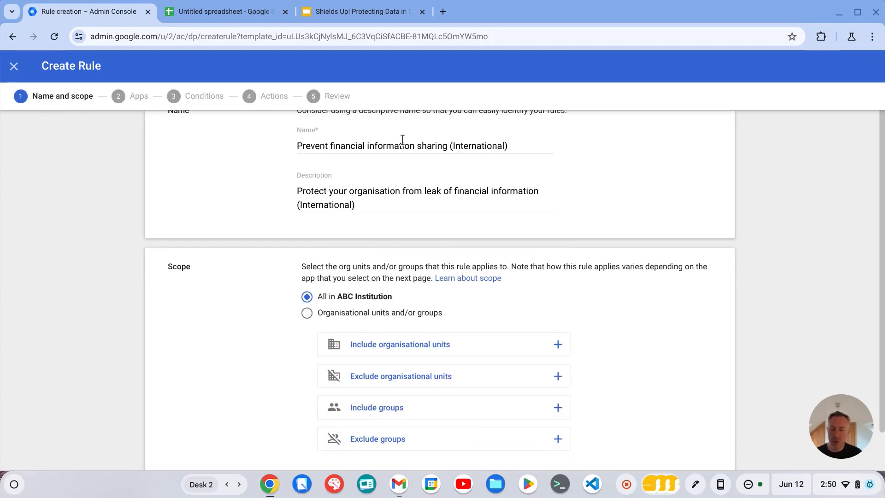
{"action": "scroll", "coordinate": [517, 152], "scroll_direction": "down", "scroll_amount": 1}
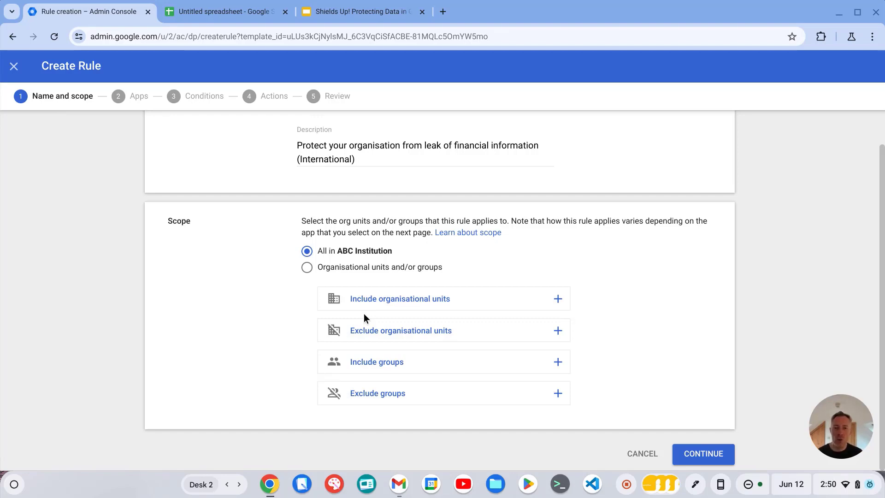
{"action": "left_click", "coordinate": [696, 454]}
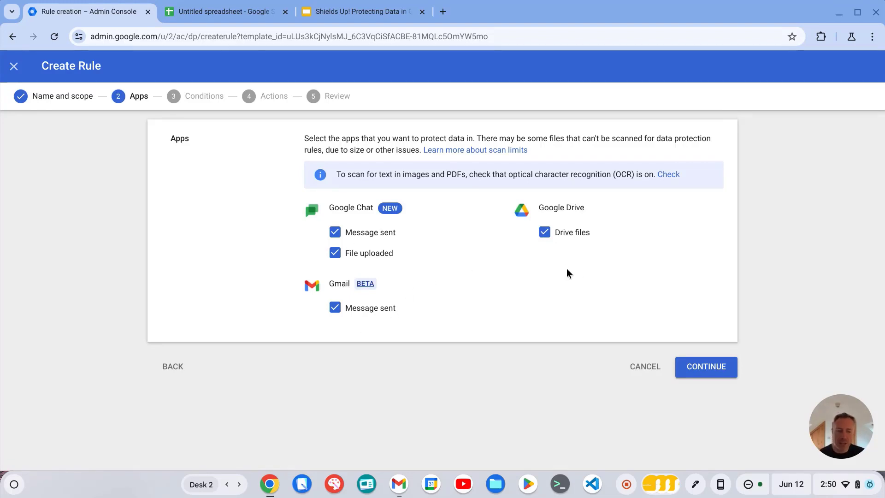
{"action": "left_click", "coordinate": [716, 369]}
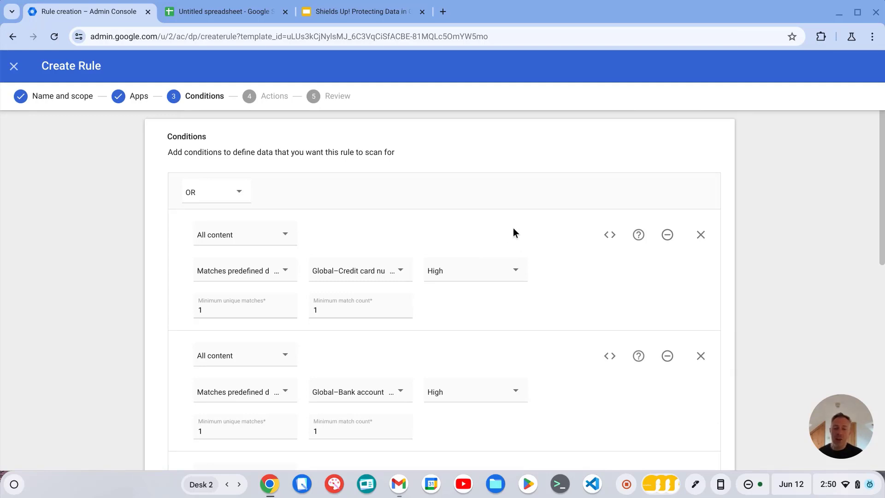
Review the template's predefined detector conditions and the likelihood options for the credit card condition
{"action": "scroll", "coordinate": [522, 230], "scroll_direction": "down", "scroll_amount": 3}
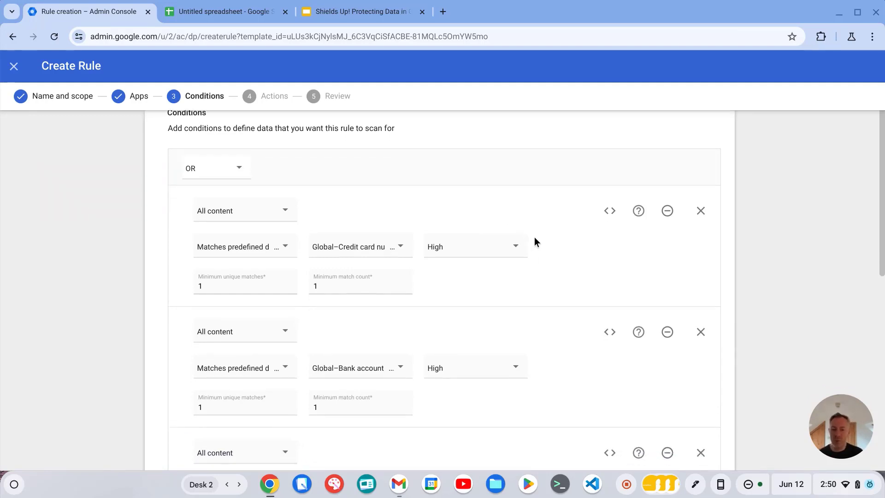
{"action": "scroll", "coordinate": [516, 211], "scroll_direction": "down", "scroll_amount": 1}
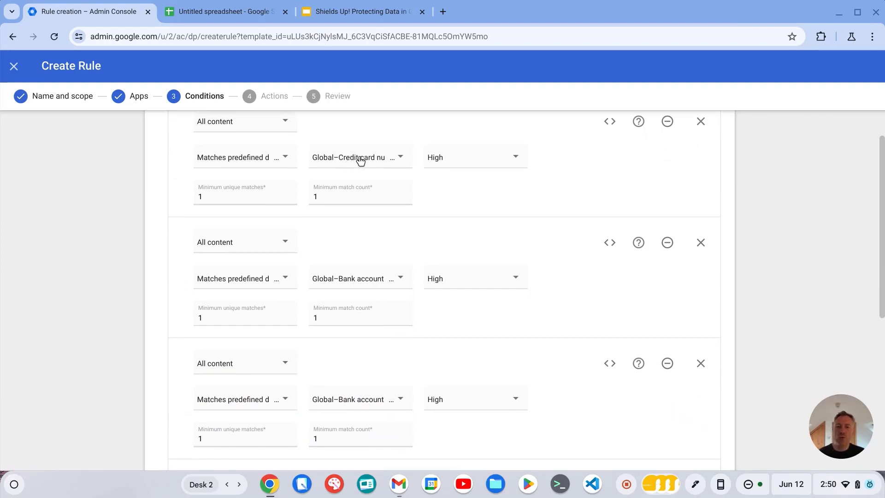
{"action": "scroll", "coordinate": [415, 230], "scroll_direction": "down", "scroll_amount": 1}
{"action": "scroll", "coordinate": [415, 231], "scroll_direction": "down", "scroll_amount": 10}
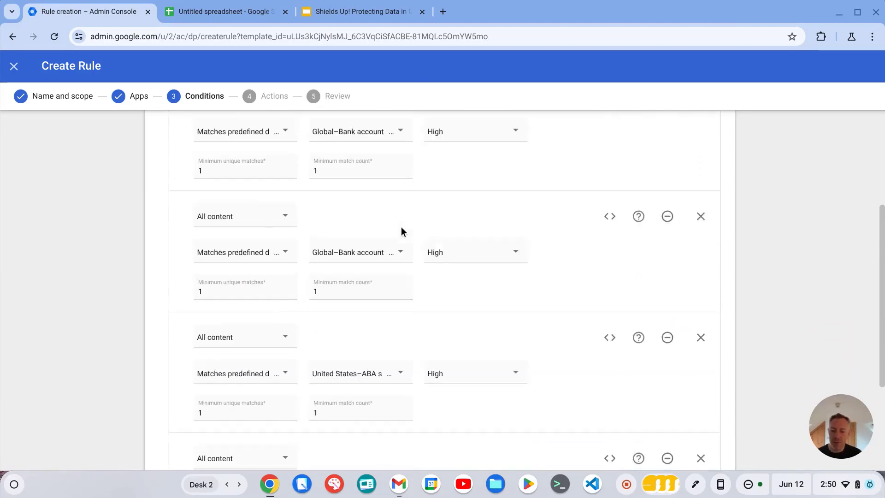
{"action": "scroll", "coordinate": [415, 231], "scroll_direction": "up", "scroll_amount": 10}
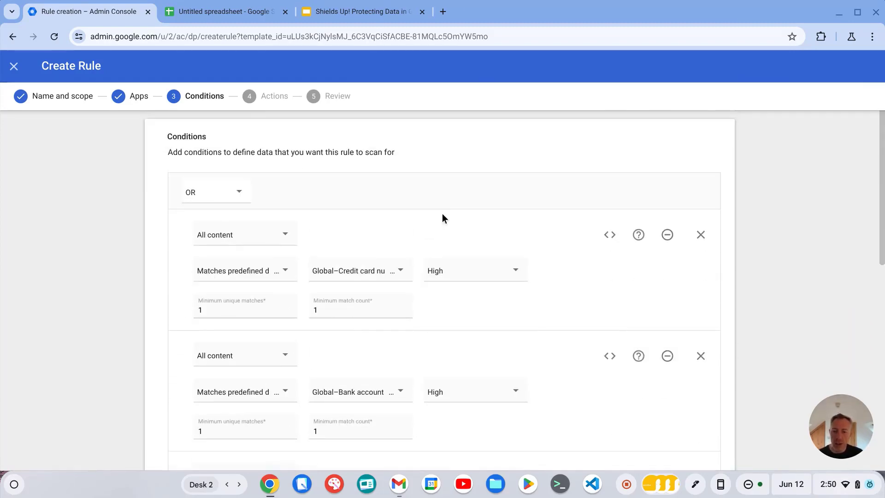
{"action": "scroll", "coordinate": [461, 226], "scroll_direction": "down", "scroll_amount": 1}
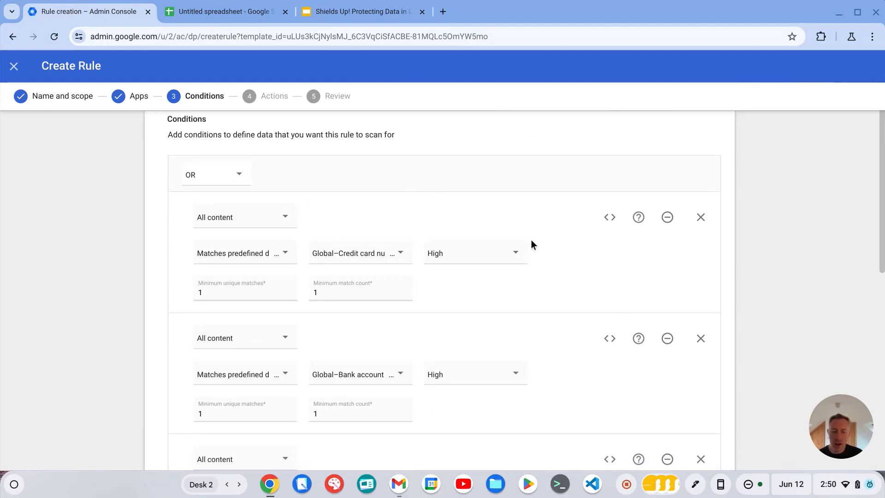
{"action": "left_click", "coordinate": [512, 254]}
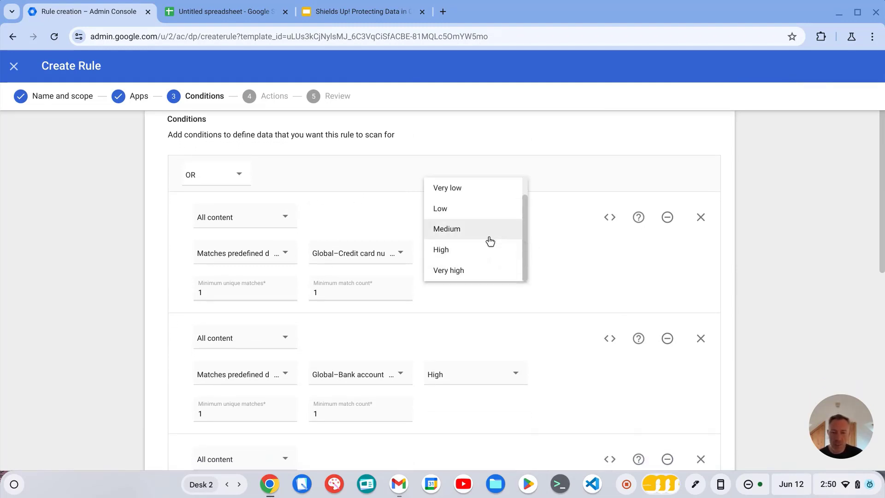
{"action": "left_click", "coordinate": [567, 241]}
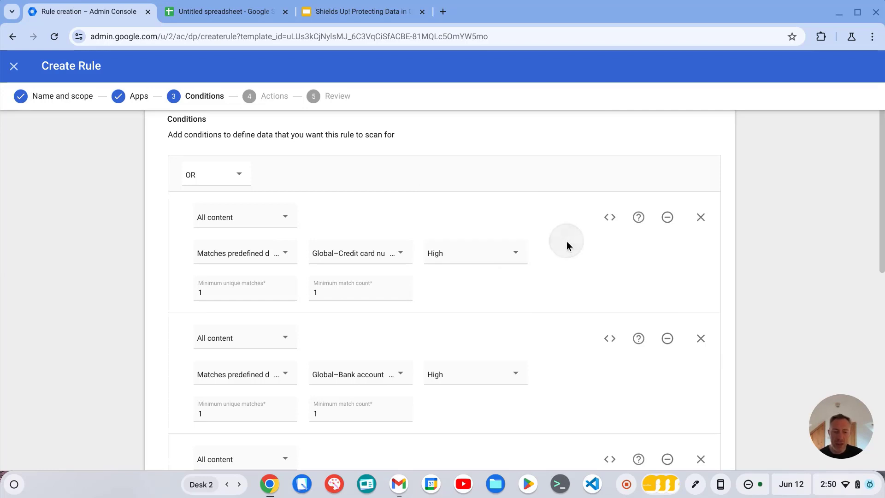
Accept the conditions and continue to the Actions step
{"action": "scroll", "coordinate": [559, 233], "scroll_direction": "down", "scroll_amount": 10}
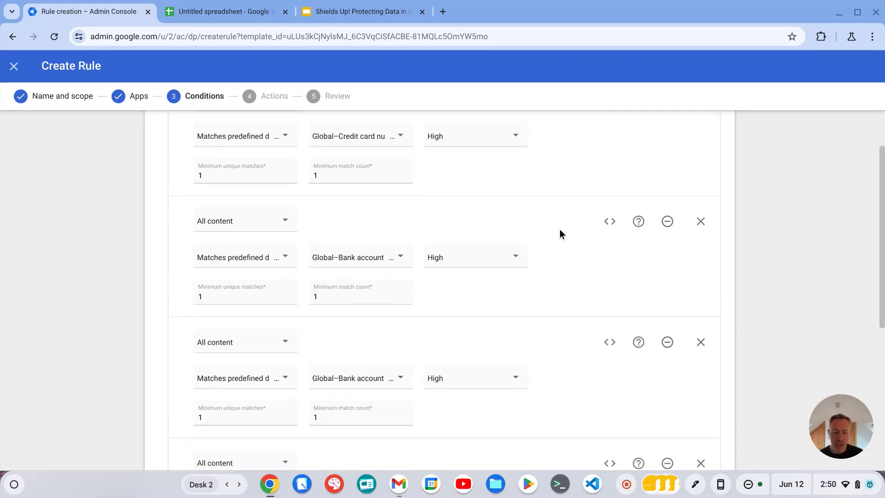
{"action": "left_click", "coordinate": [711, 461]}
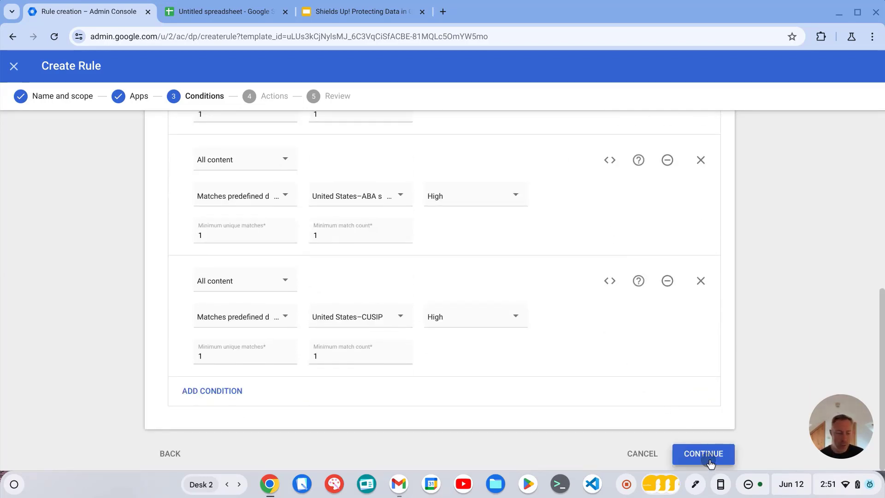
{"action": "scroll", "coordinate": [569, 263], "scroll_direction": "up", "scroll_amount": 10}
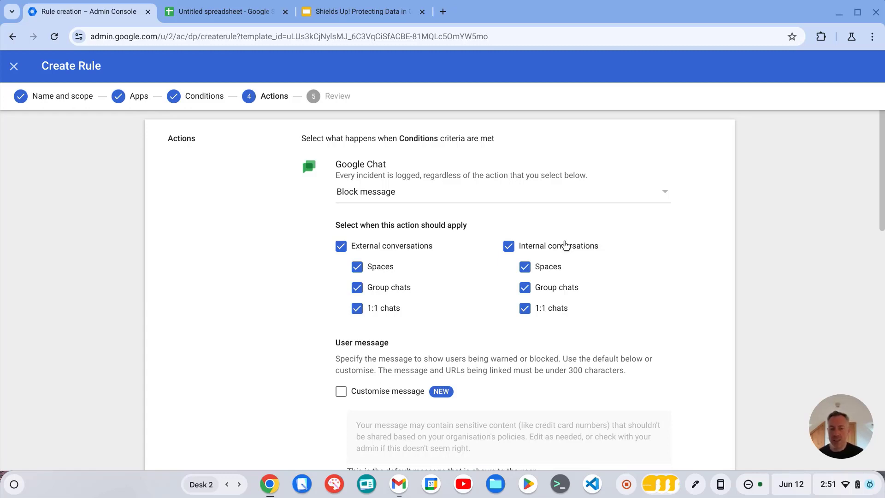
Review the Google Chat action choices and the option to customise the user message
{"action": "left_click", "coordinate": [621, 191]}
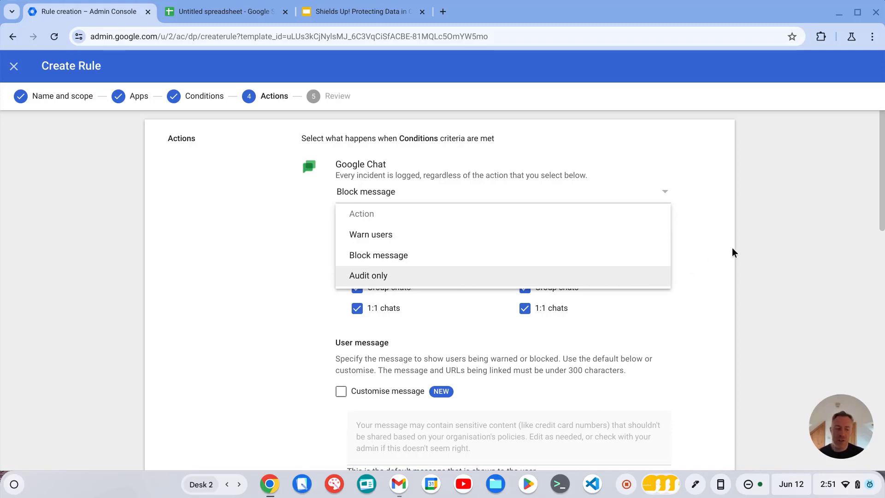
{"action": "left_click", "coordinate": [768, 238]}
{"action": "scroll", "coordinate": [769, 239], "scroll_direction": "down", "scroll_amount": 1}
{"action": "scroll", "coordinate": [746, 237], "scroll_direction": "down", "scroll_amount": 2}
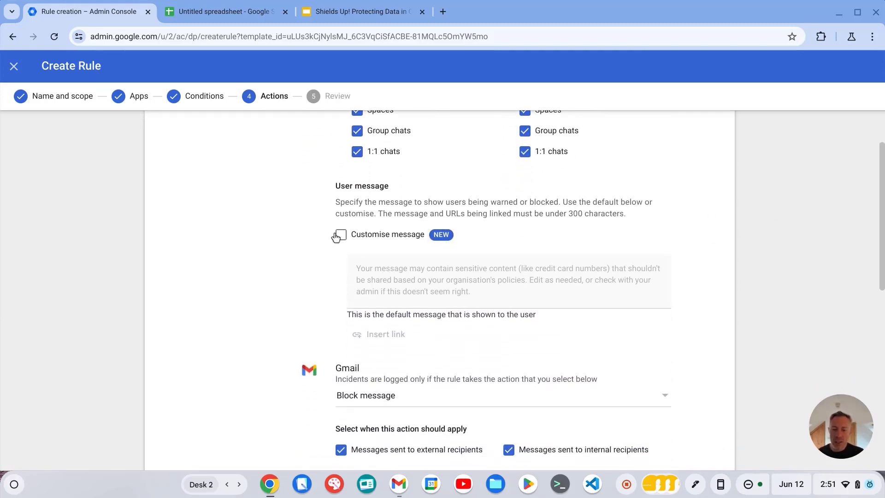
{"action": "left_click", "coordinate": [341, 235]}
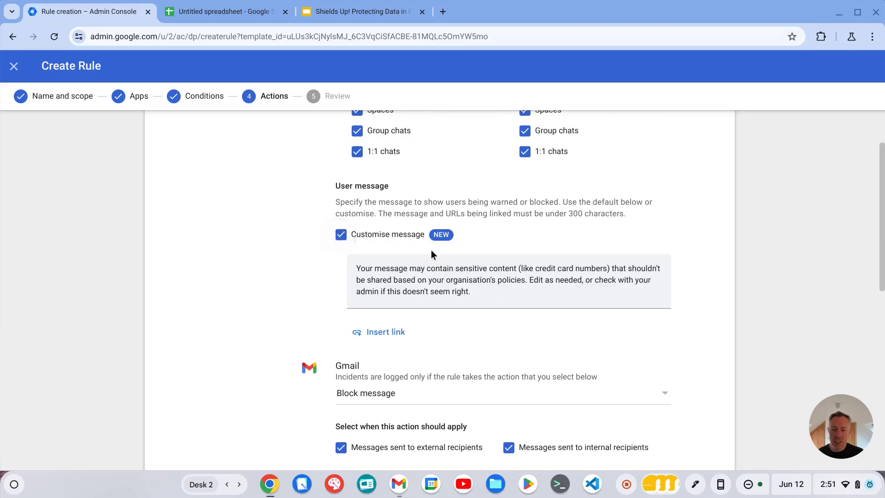
{"action": "left_click", "coordinate": [341, 236]}
Review the available Gmail actions, keeping Block message
{"action": "scroll", "coordinate": [549, 216], "scroll_direction": "down", "scroll_amount": 4}
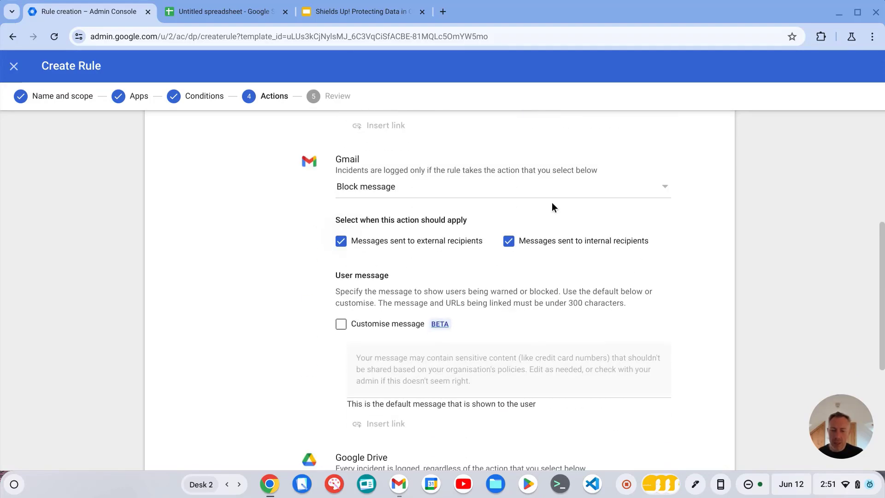
{"action": "scroll", "coordinate": [592, 185], "scroll_direction": "down", "scroll_amount": 1}
{"action": "scroll", "coordinate": [587, 179], "scroll_direction": "up", "scroll_amount": 1}
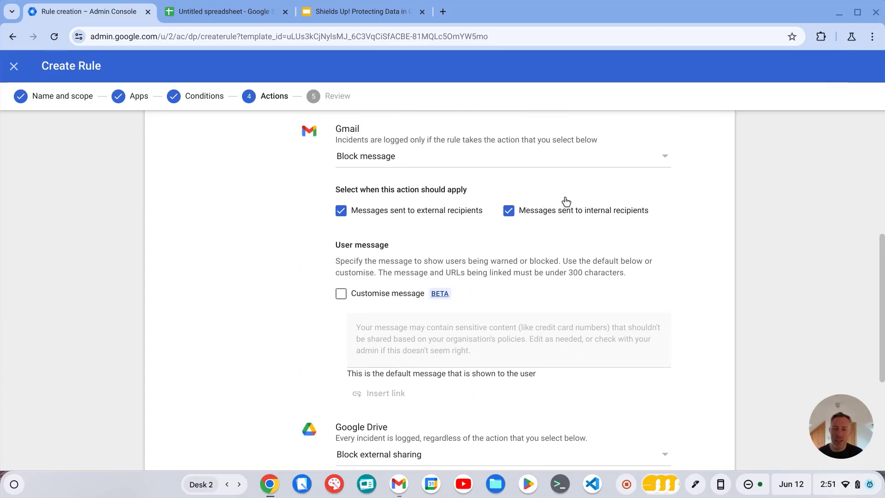
{"action": "left_click", "coordinate": [424, 153]}
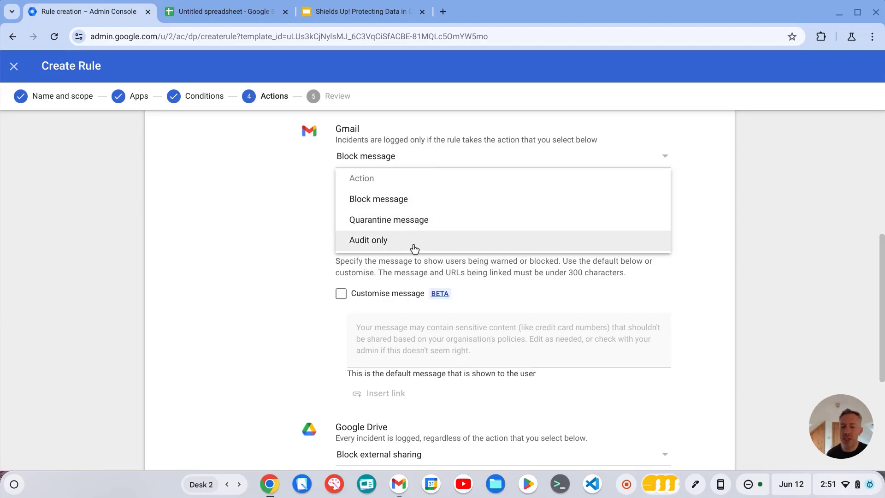
{"action": "left_click", "coordinate": [264, 242]}
Enable a customised user message for the Gmail block action
{"action": "scroll", "coordinate": [272, 228], "scroll_direction": "down", "scroll_amount": 4}
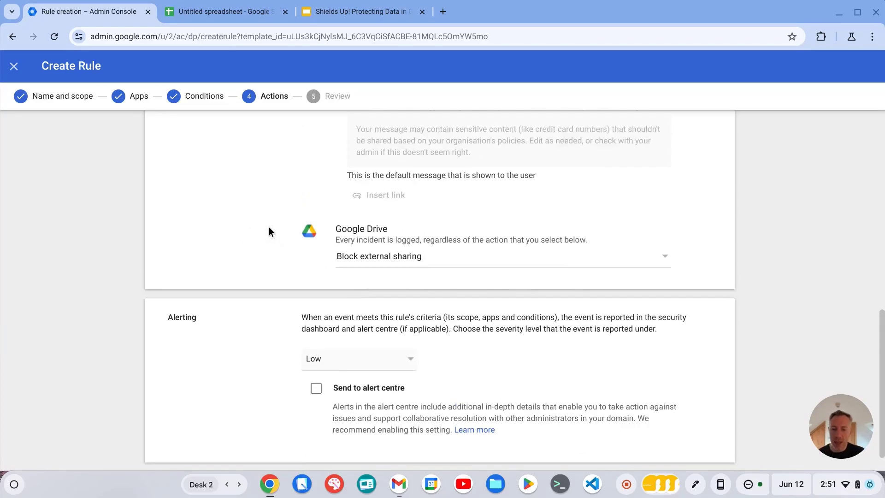
{"action": "scroll", "coordinate": [286, 235], "scroll_direction": "up", "scroll_amount": 4}
{"action": "left_click", "coordinate": [340, 260]}
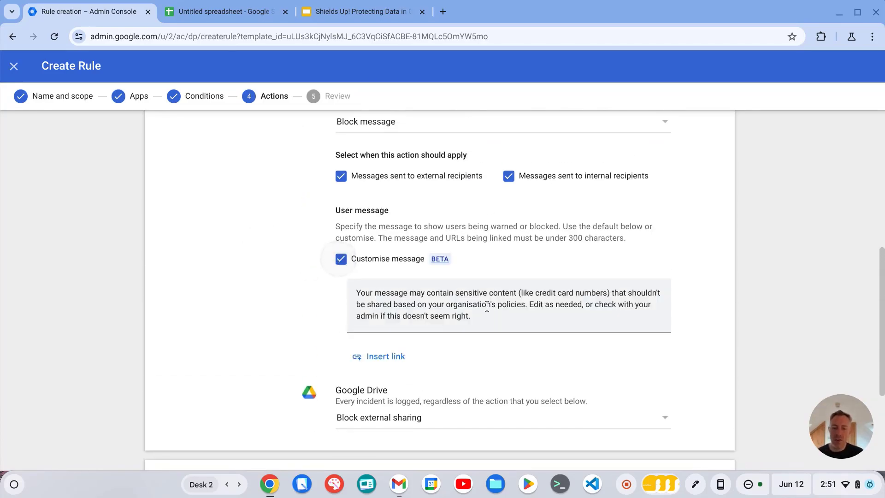
Turn off the customised Gmail user message and keep Block external sharing as the Google Drive action
{"action": "left_click", "coordinate": [339, 260]}
{"action": "scroll", "coordinate": [258, 227], "scroll_direction": "down", "scroll_amount": 4}
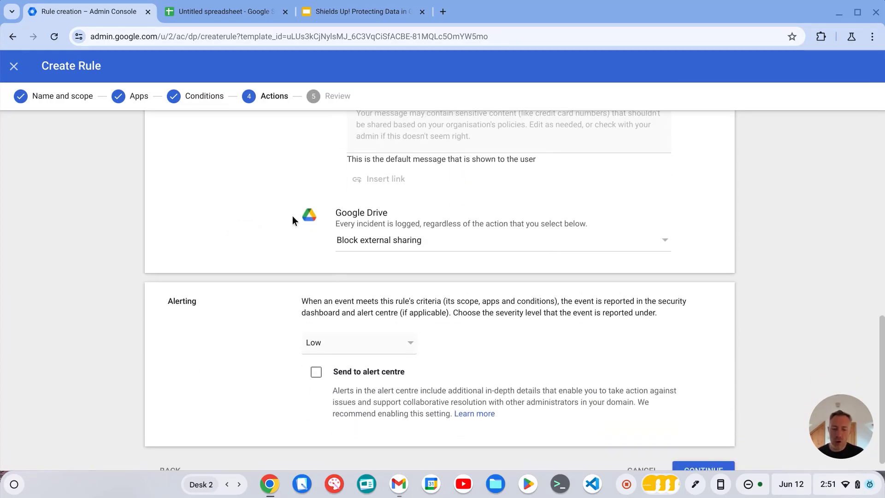
{"action": "left_click", "coordinate": [606, 254]}
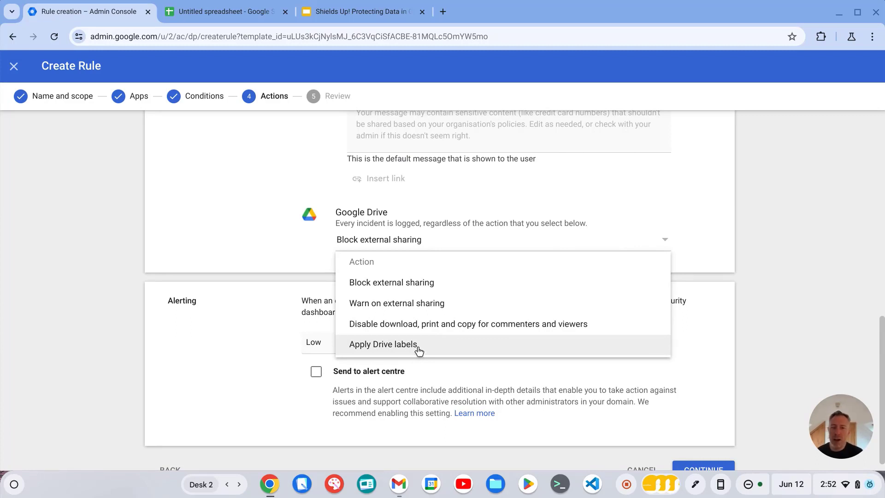
{"action": "left_click", "coordinate": [250, 260]}
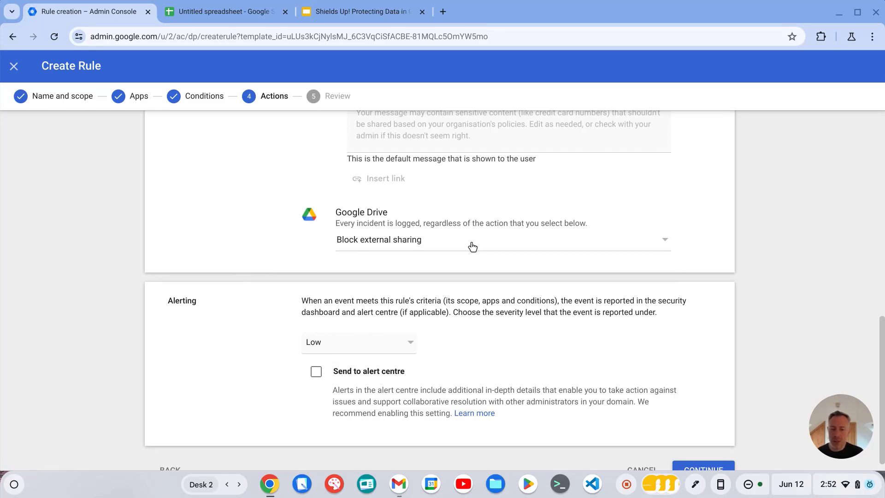
Enable sending this rule's alerts to the alert centre and continue to the Review step
{"action": "scroll", "coordinate": [471, 242], "scroll_direction": "down", "scroll_amount": 1}
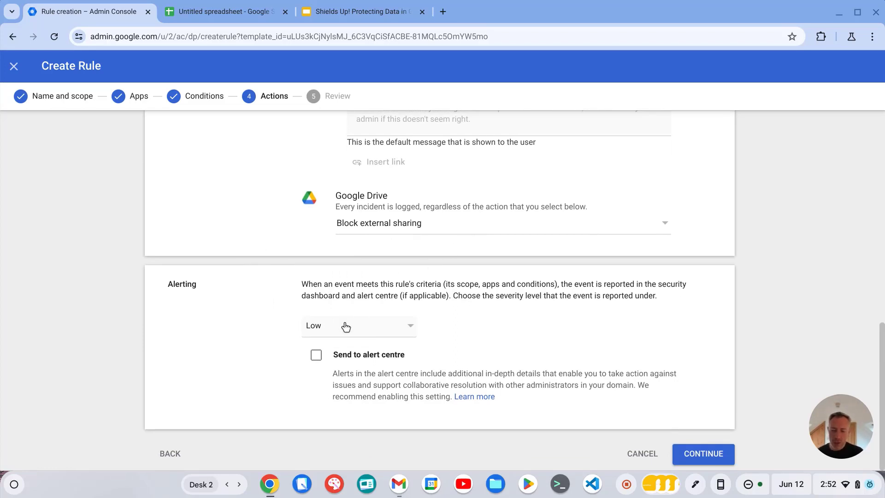
{"action": "left_click", "coordinate": [318, 358]}
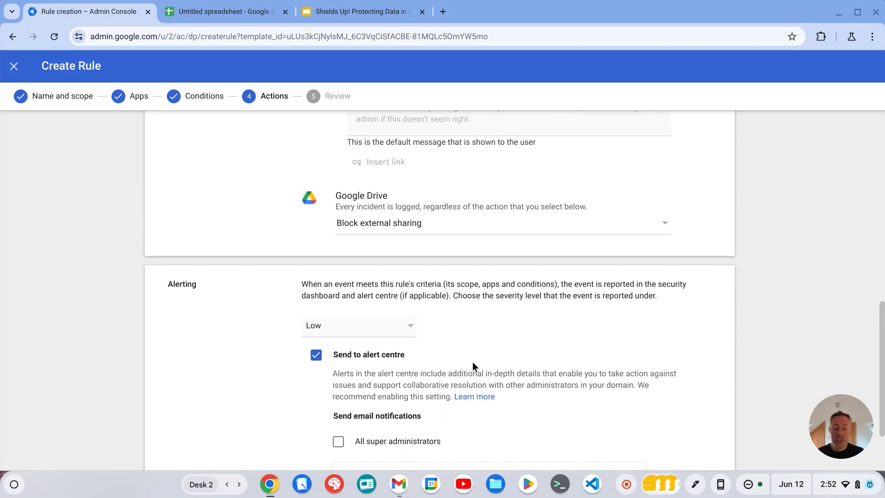
{"action": "scroll", "coordinate": [472, 354], "scroll_direction": "down", "scroll_amount": 2}
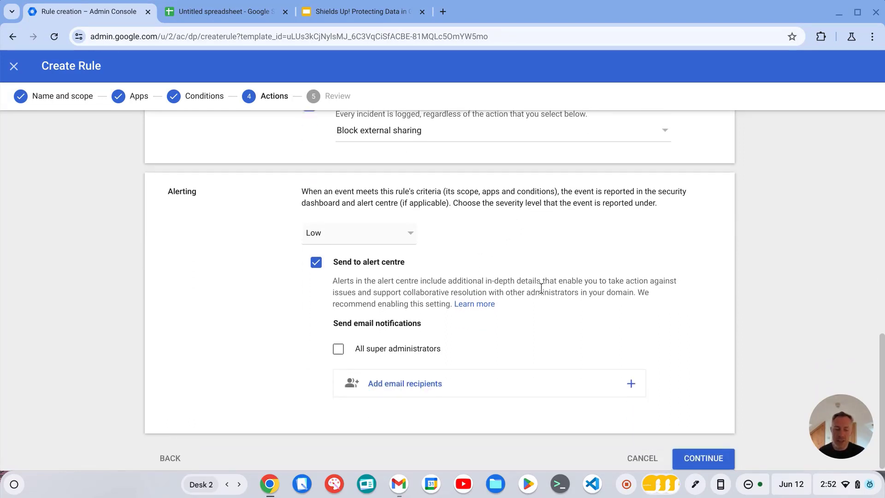
{"action": "left_click", "coordinate": [720, 456]}
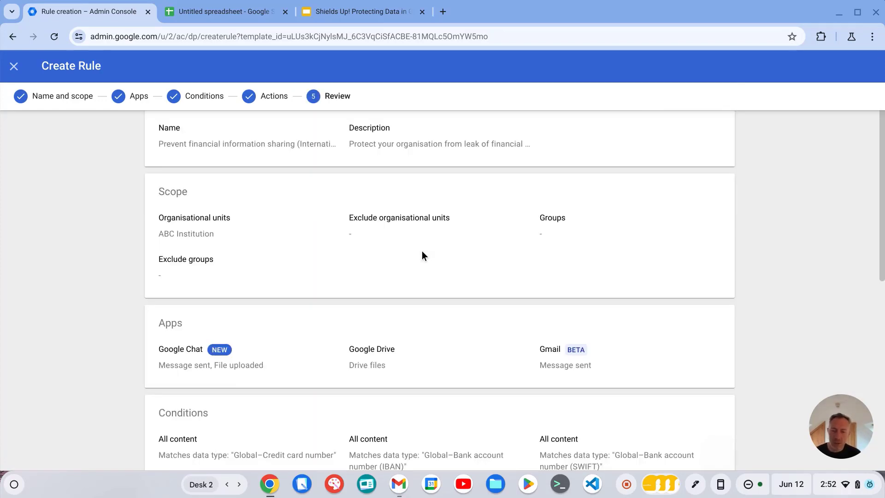
Review the rule summary and create the rule with its status set to Active
{"action": "scroll", "coordinate": [394, 190], "scroll_direction": "down", "scroll_amount": 1}
{"action": "scroll", "coordinate": [424, 293], "scroll_direction": "down", "scroll_amount": 1}
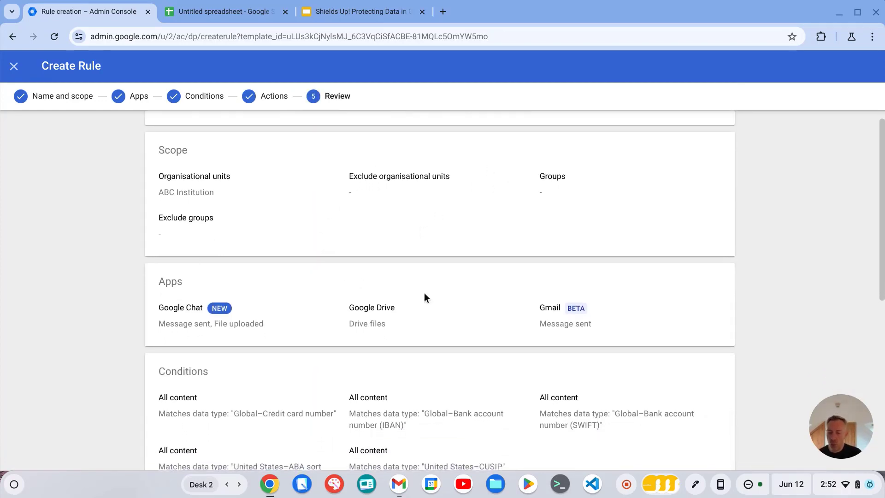
{"action": "scroll", "coordinate": [428, 172], "scroll_direction": "down", "scroll_amount": 2}
{"action": "scroll", "coordinate": [370, 216], "scroll_direction": "down", "scroll_amount": 5}
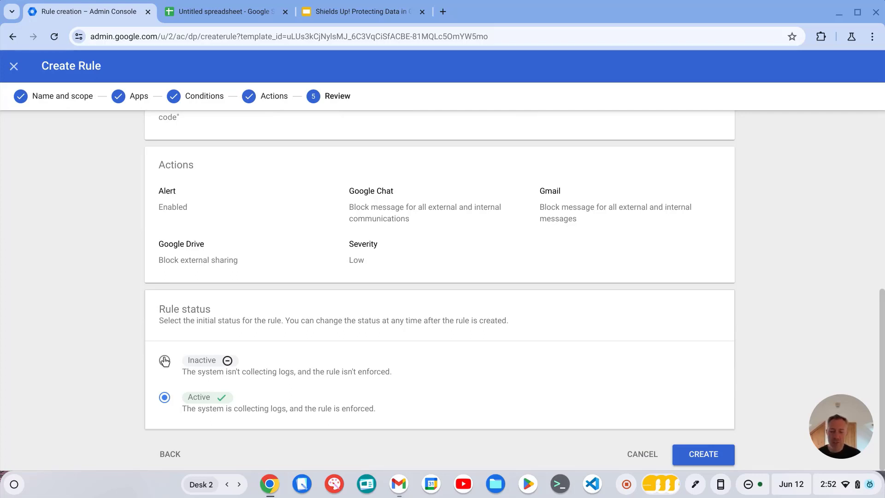
{"action": "left_click", "coordinate": [719, 454]}
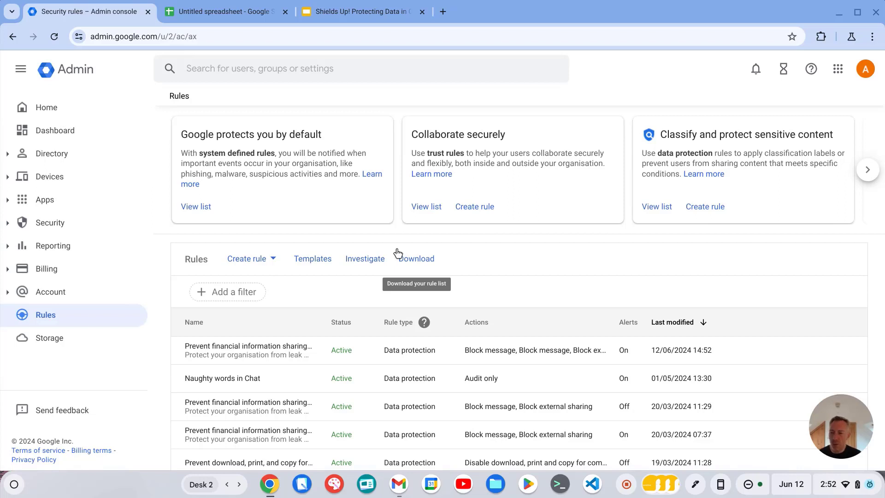
Open the data protection detectors and examine the Health word list detector
{"action": "left_click", "coordinate": [69, 230]}
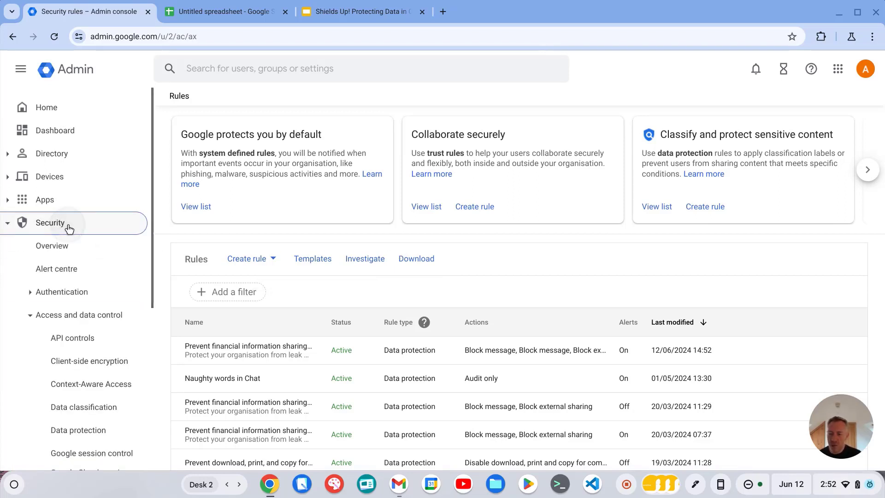
{"action": "scroll", "coordinate": [69, 224], "scroll_direction": "down", "scroll_amount": 3}
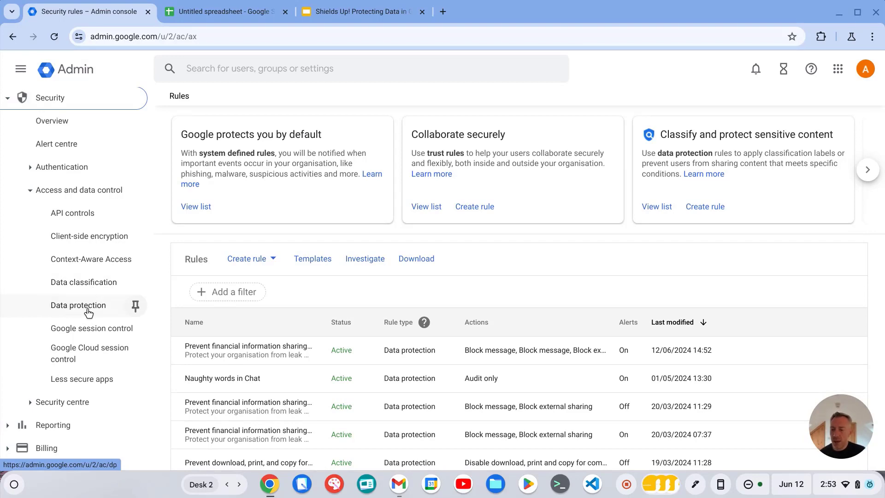
{"action": "left_click", "coordinate": [90, 312]}
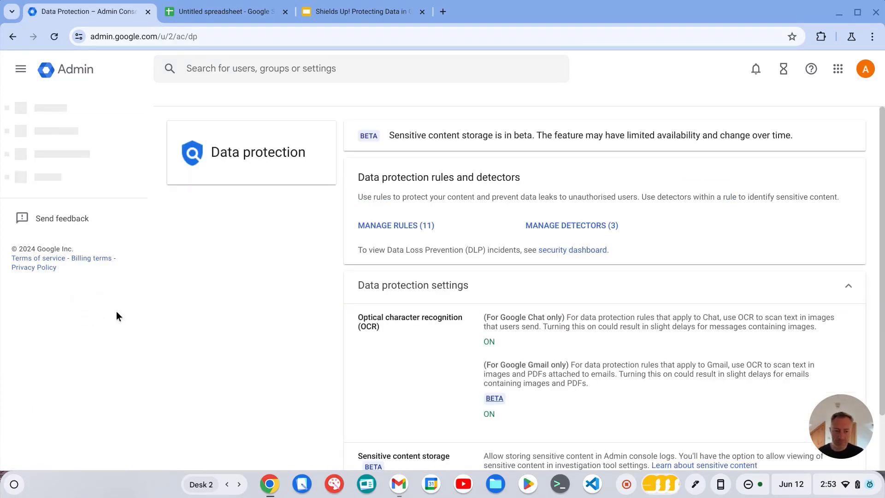
{"action": "left_click", "coordinate": [612, 226]}
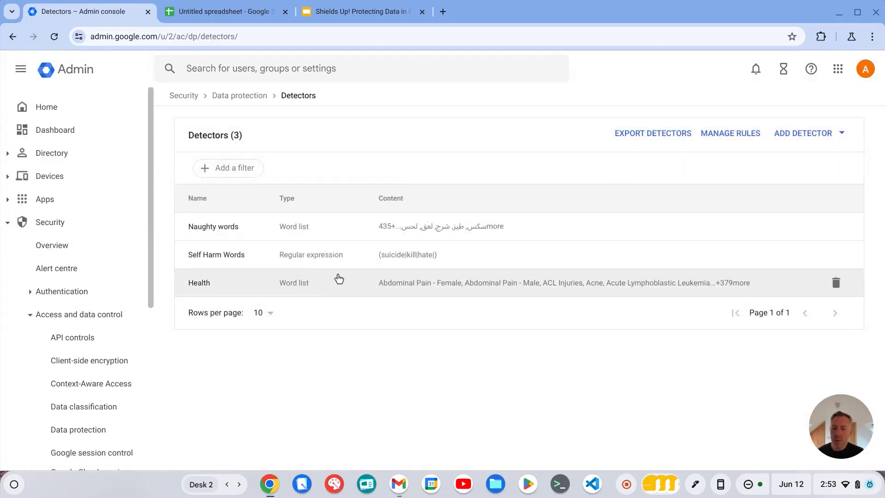
{"action": "left_click", "coordinate": [435, 283]}
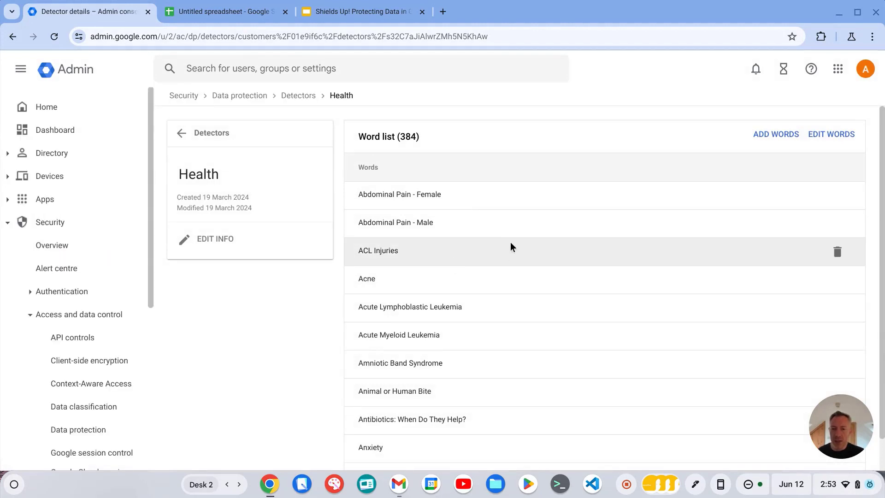
{"action": "scroll", "coordinate": [512, 237], "scroll_direction": "down", "scroll_amount": 2}
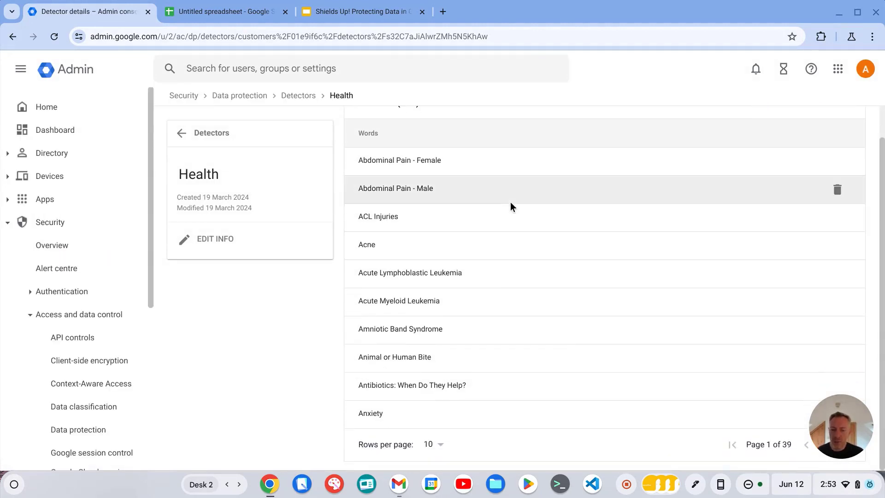
Return to data protection and browse the list of data protection rules
{"action": "left_click", "coordinate": [294, 94]}
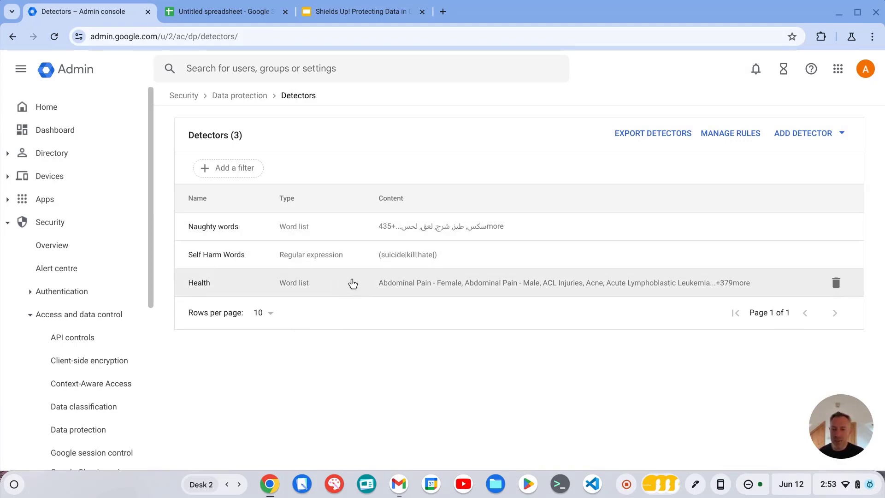
{"action": "left_click", "coordinate": [232, 95]}
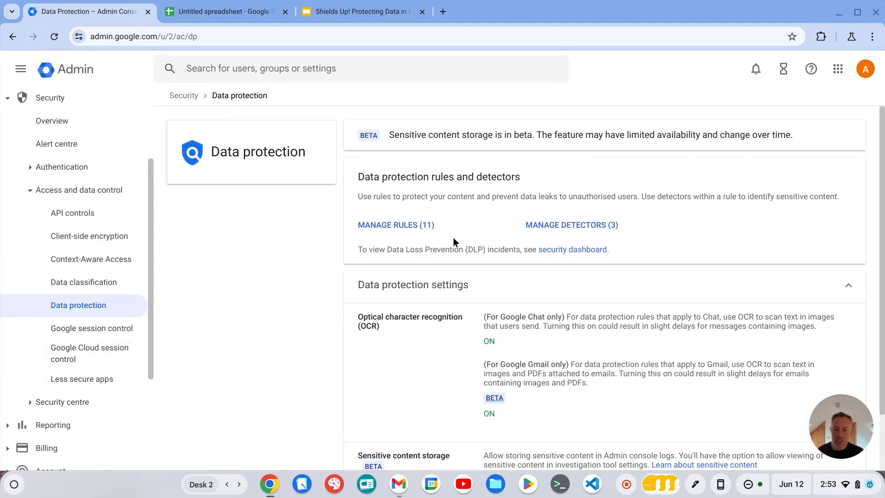
{"action": "left_click", "coordinate": [399, 226]}
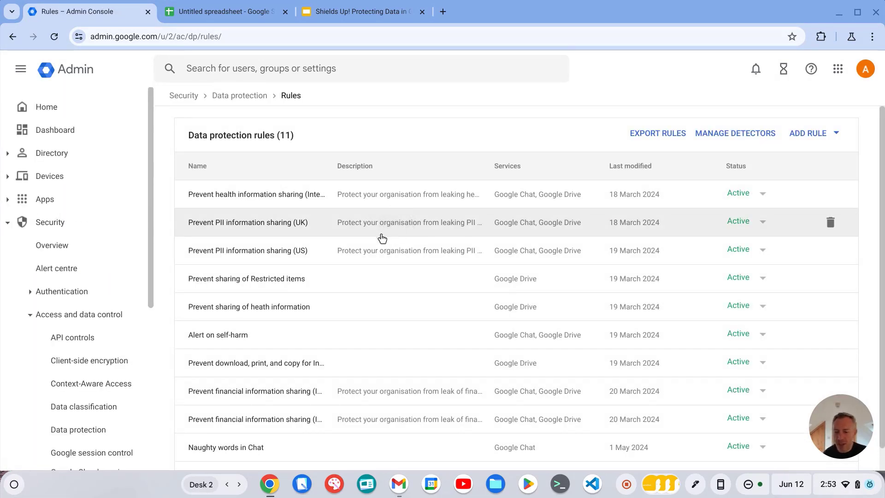
{"action": "scroll", "coordinate": [396, 253], "scroll_direction": "down", "scroll_amount": 1}
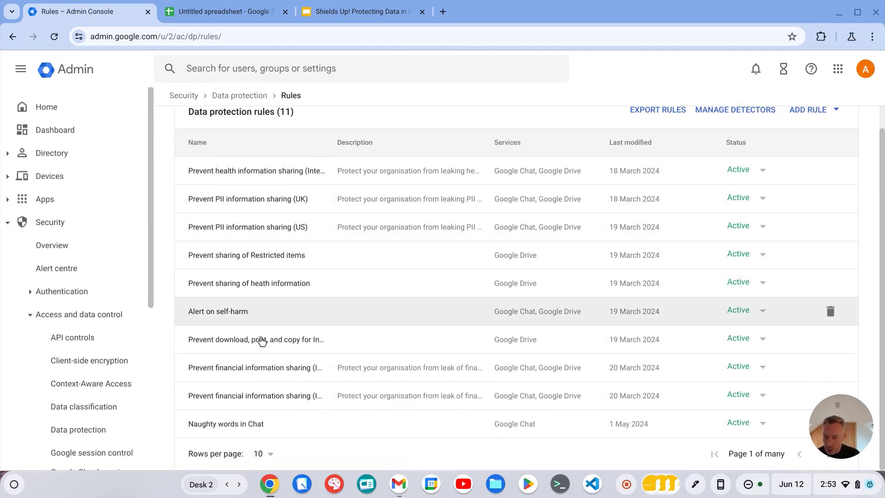
{"action": "scroll", "coordinate": [277, 323], "scroll_direction": "up", "scroll_amount": 1}
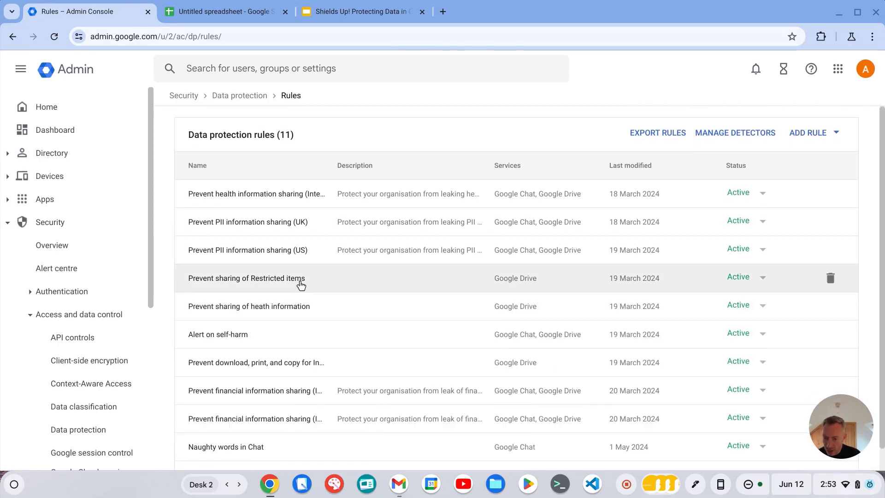
{"action": "scroll", "coordinate": [295, 288], "scroll_direction": "down", "scroll_amount": 1}
Open the Naughty words in Chat rule for editing and review its name and scope settings
{"action": "left_click", "coordinate": [244, 430]}
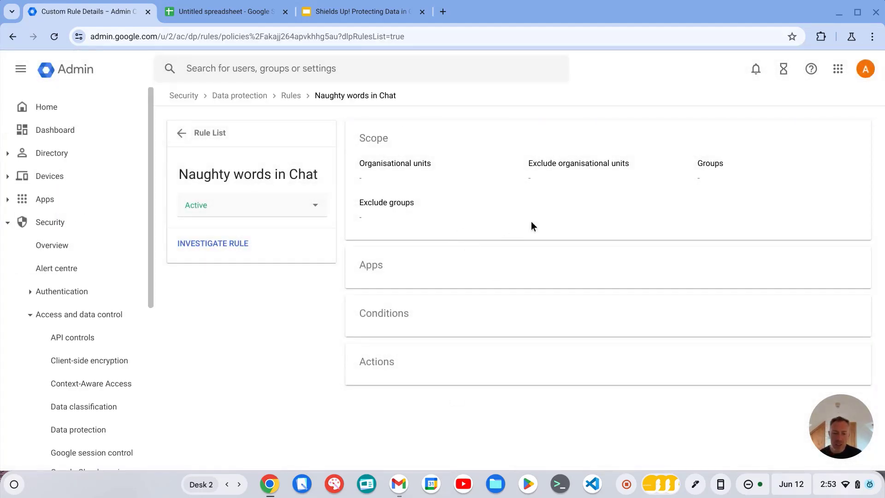
{"action": "left_click", "coordinate": [205, 245]}
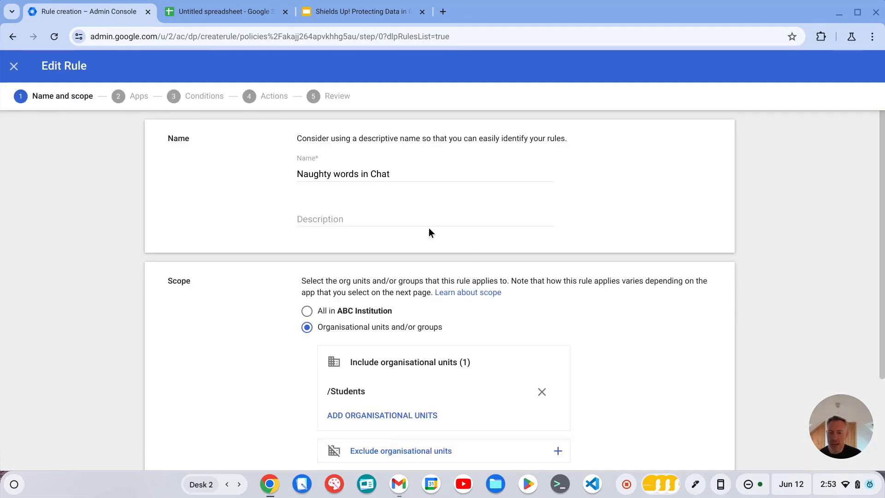
{"action": "scroll", "coordinate": [516, 212], "scroll_direction": "down", "scroll_amount": 3}
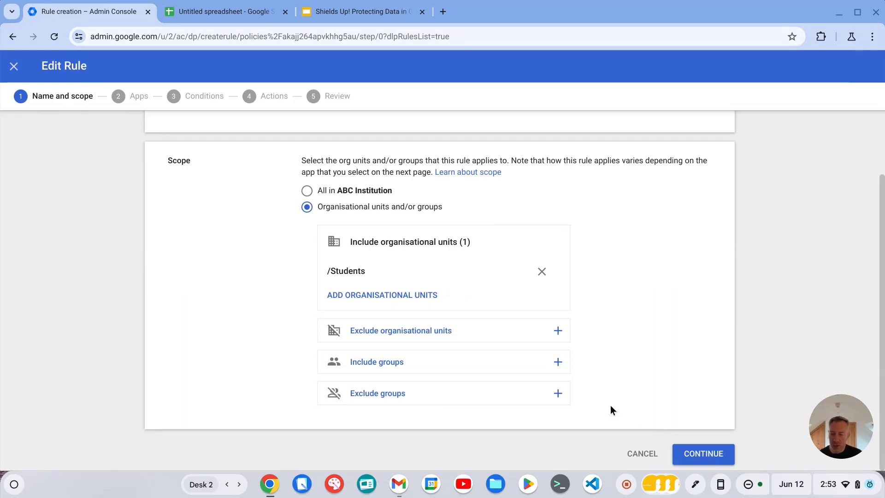
{"action": "scroll", "coordinate": [579, 278], "scroll_direction": "up", "scroll_amount": 3}
{"action": "scroll", "coordinate": [382, 313], "scroll_direction": "down", "scroll_amount": 2}
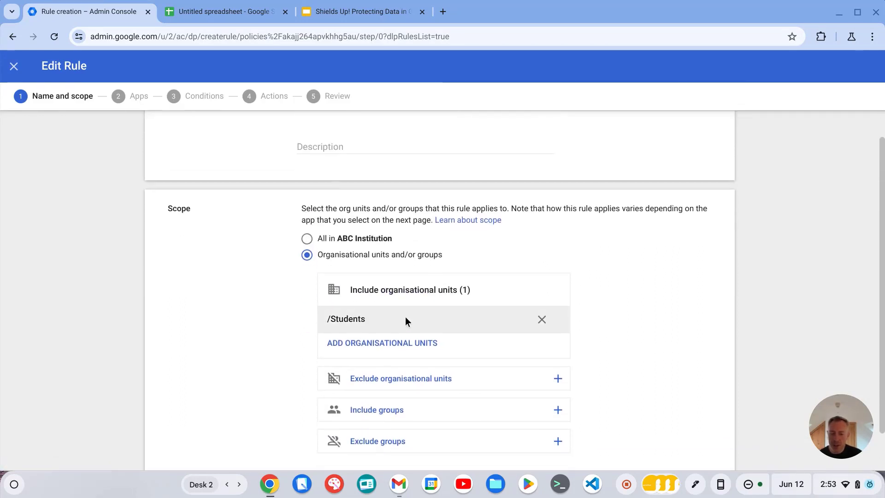
{"action": "scroll", "coordinate": [669, 367], "scroll_direction": "down", "scroll_amount": 1}
Step through the rule's apps and conditions pages, then close the editor without saving
{"action": "left_click", "coordinate": [703, 450]}
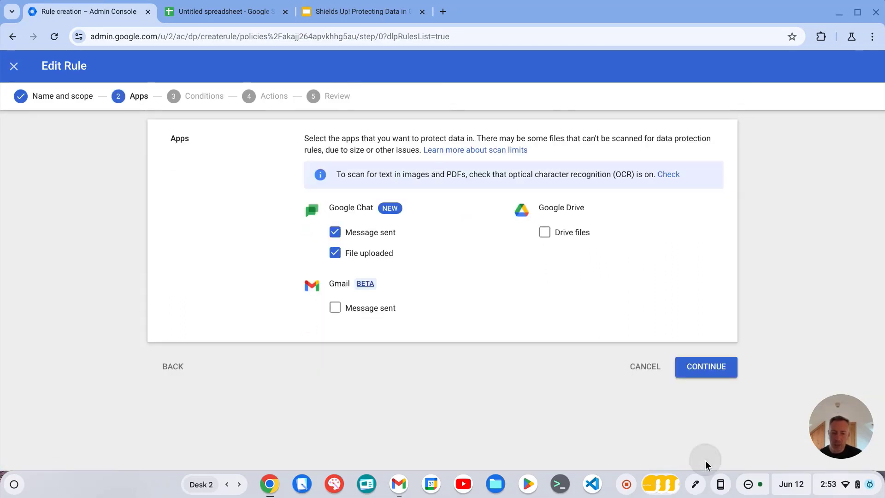
{"action": "left_click", "coordinate": [722, 374]}
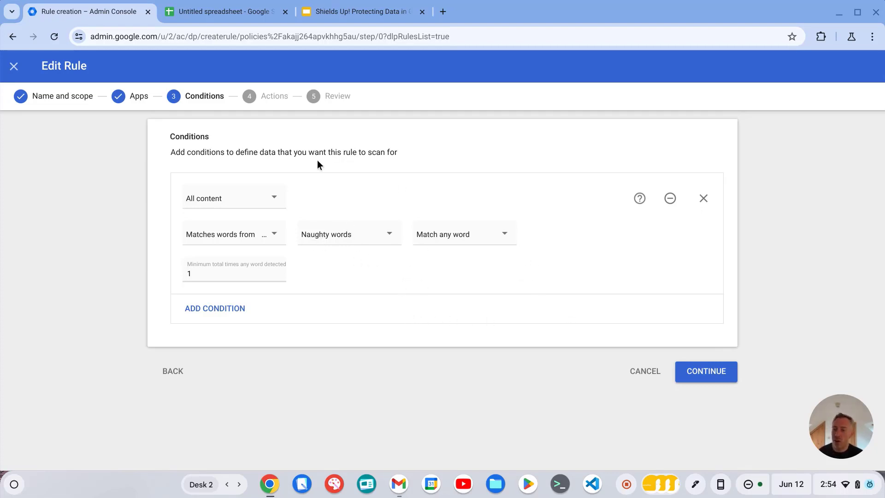
{"action": "left_click", "coordinate": [15, 71]}
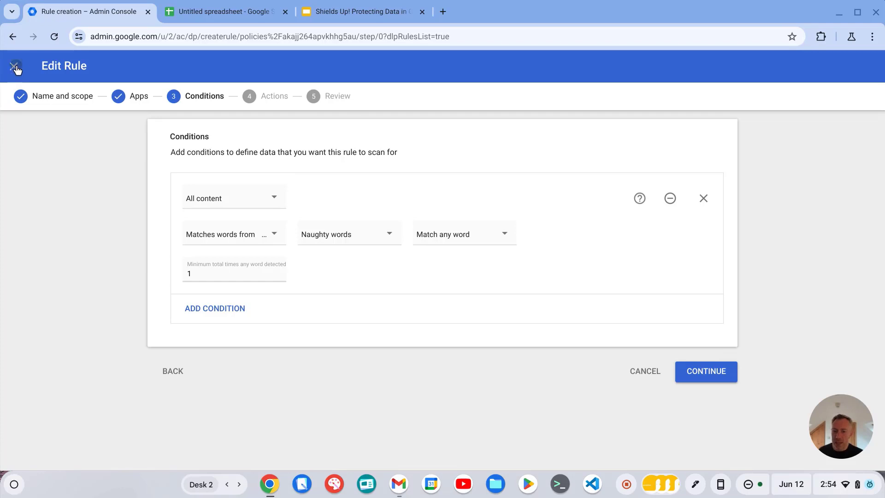
{"action": "left_click", "coordinate": [535, 300]}
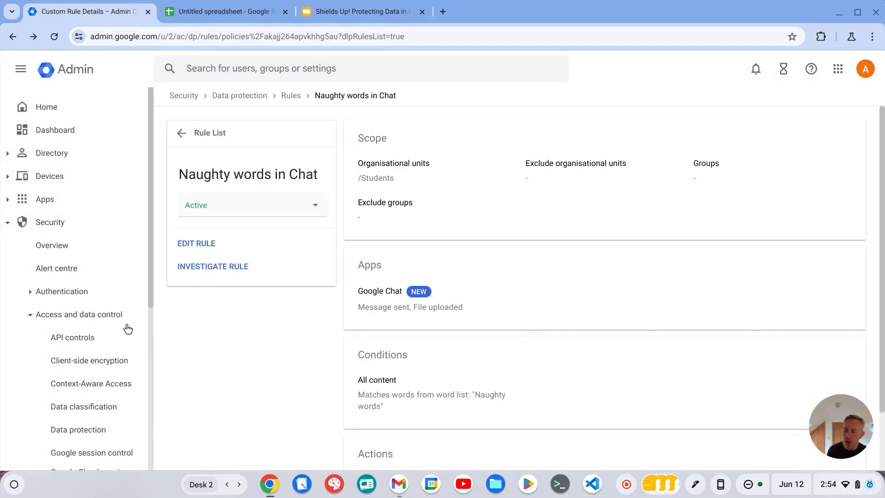
Open the alert centre, then the security centre dashboard
{"action": "left_click", "coordinate": [74, 271]}
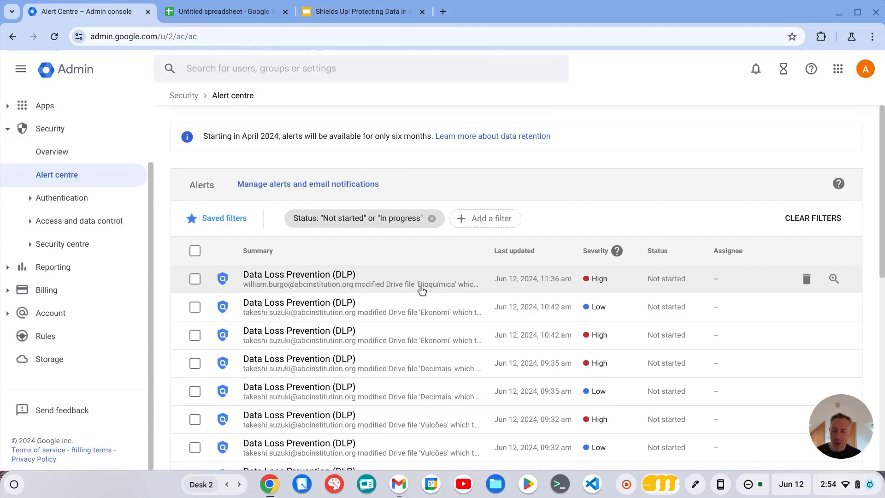
{"action": "left_click", "coordinate": [63, 247]}
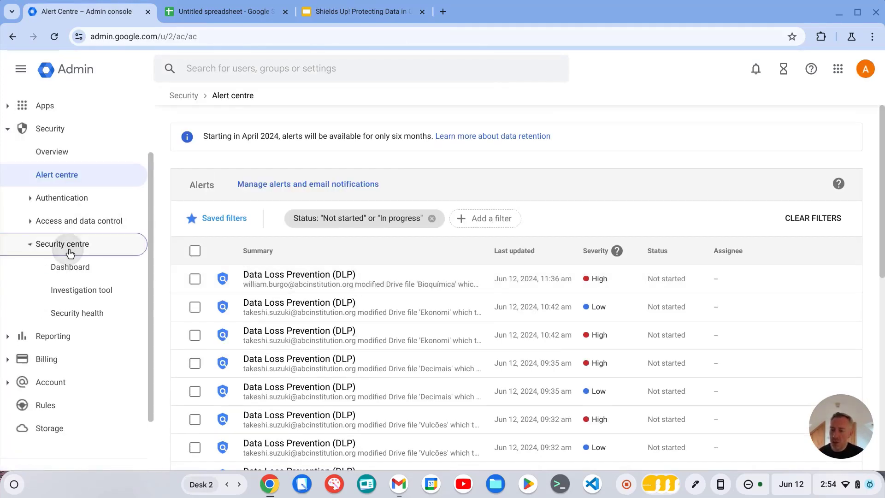
{"action": "left_click", "coordinate": [75, 272]}
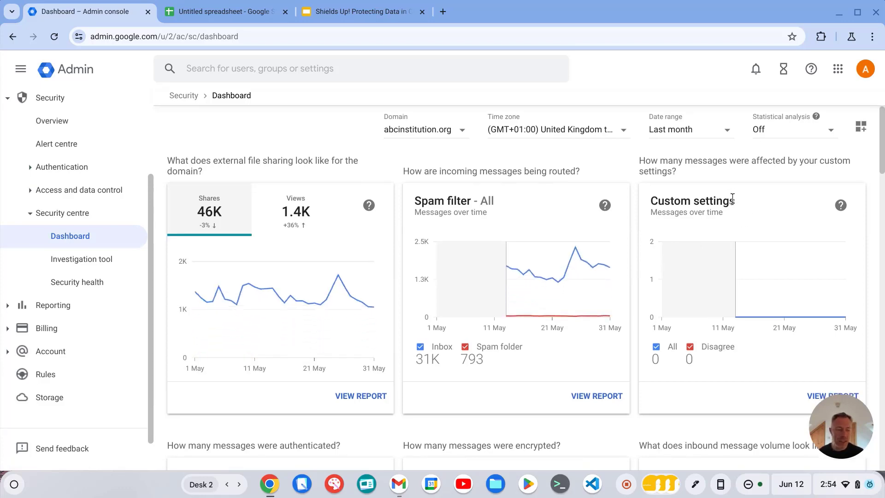
Open the DLP Incidents report from the security dashboard and examine its incident list
{"action": "scroll", "coordinate": [784, 191], "scroll_direction": "down", "scroll_amount": 12}
{"action": "scroll", "coordinate": [783, 193], "scroll_direction": "down", "scroll_amount": 11}
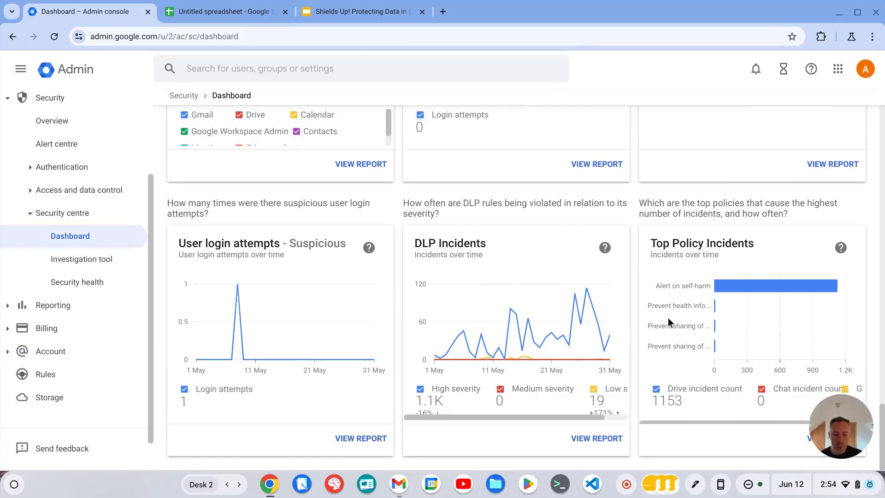
{"action": "left_click", "coordinate": [596, 436]}
{"action": "scroll", "coordinate": [559, 260], "scroll_direction": "down", "scroll_amount": 4}
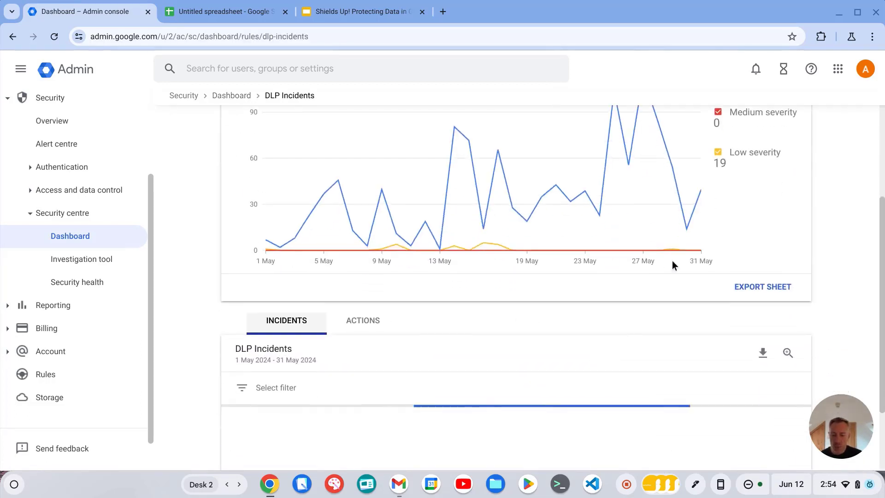
{"action": "scroll", "coordinate": [733, 279], "scroll_direction": "down", "scroll_amount": 2}
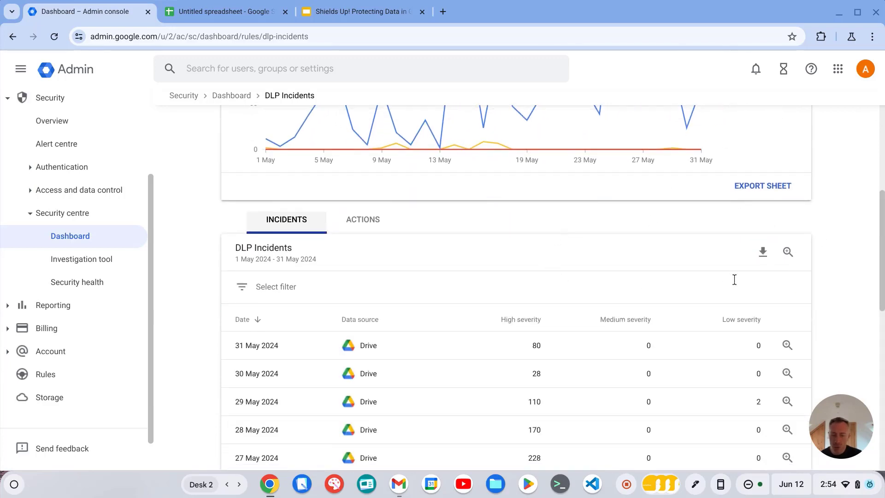